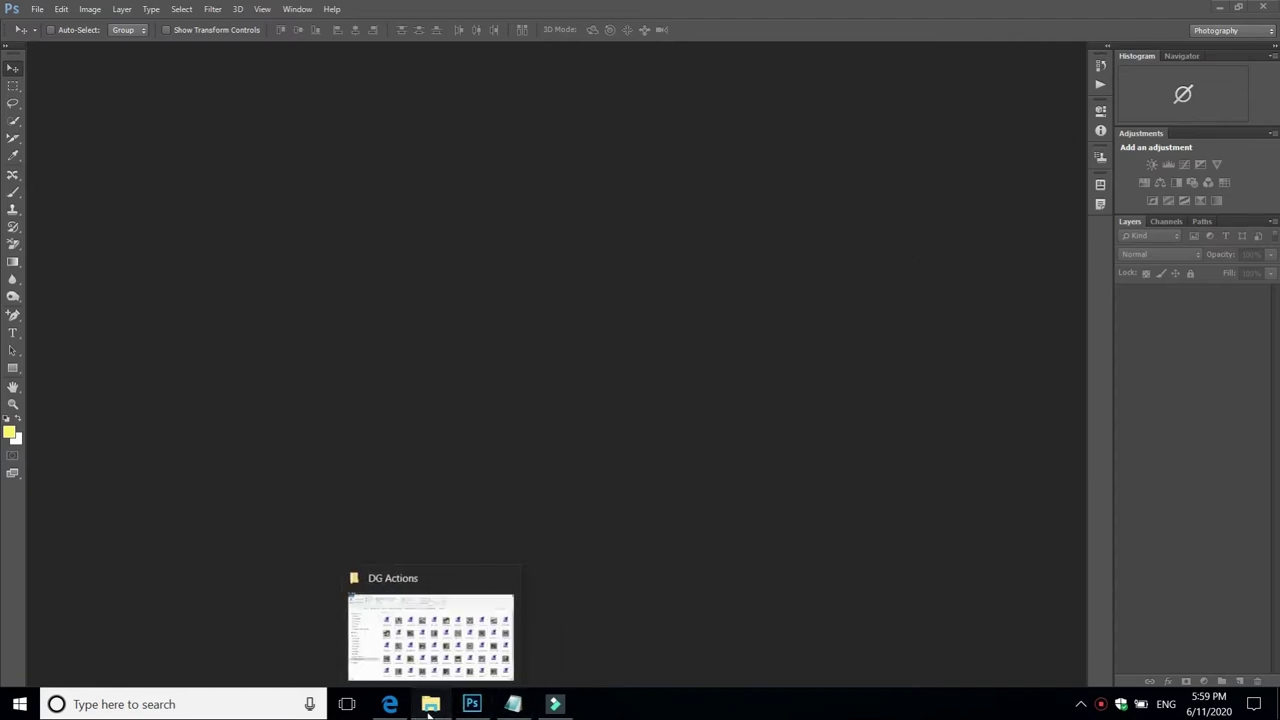
# Look over the DG Actions folder window, then hide it to return to Photoshop
pyautogui.click(447, 670)
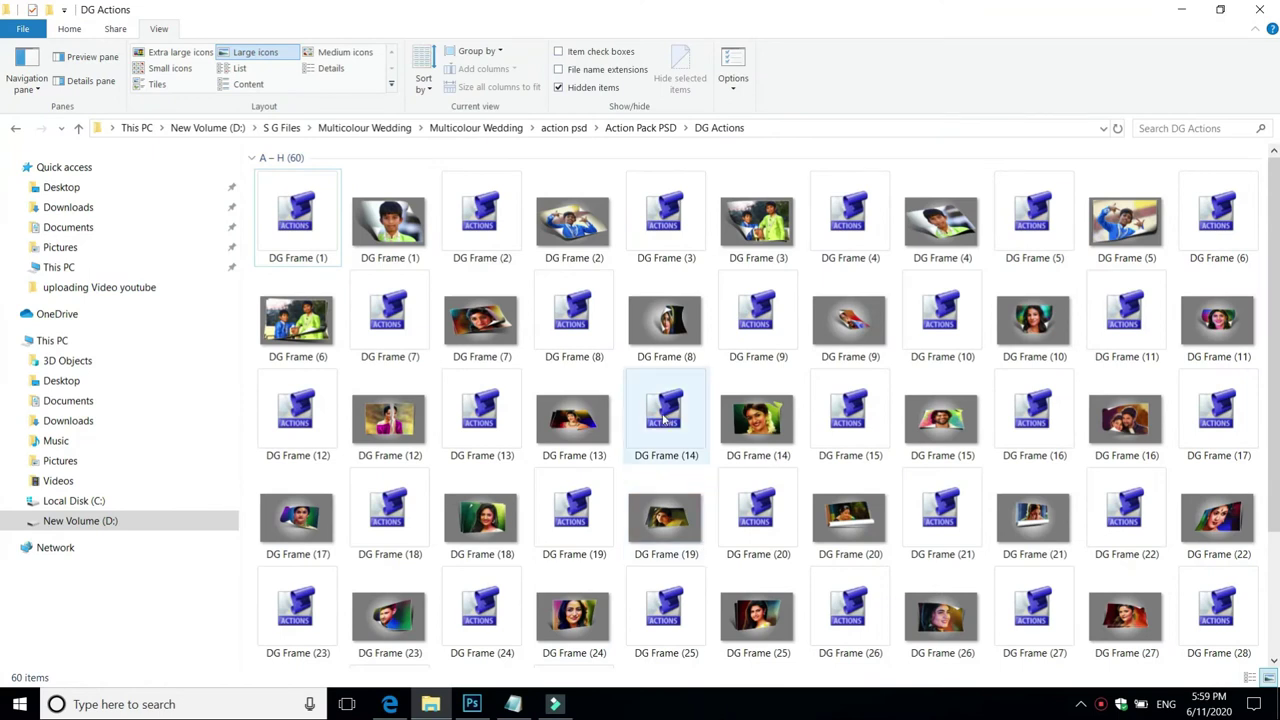
pyautogui.scroll(-2, 665, 423)
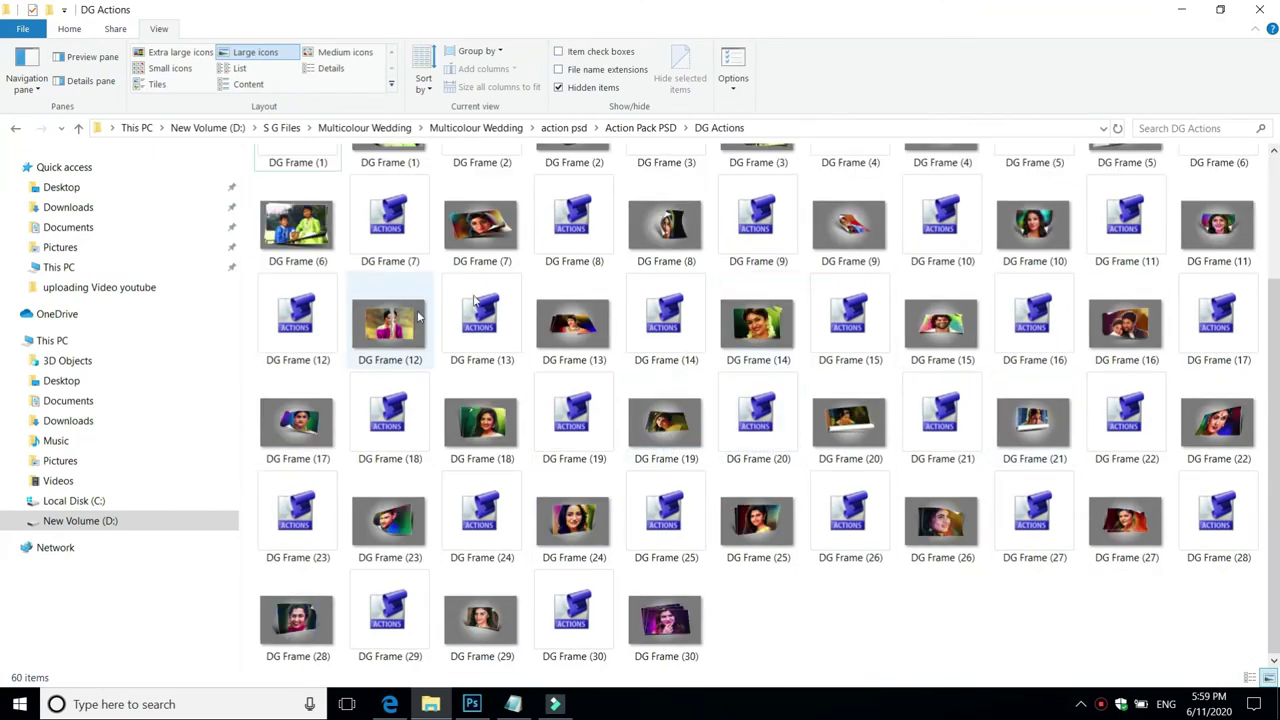
pyautogui.scroll(2, 483, 240)
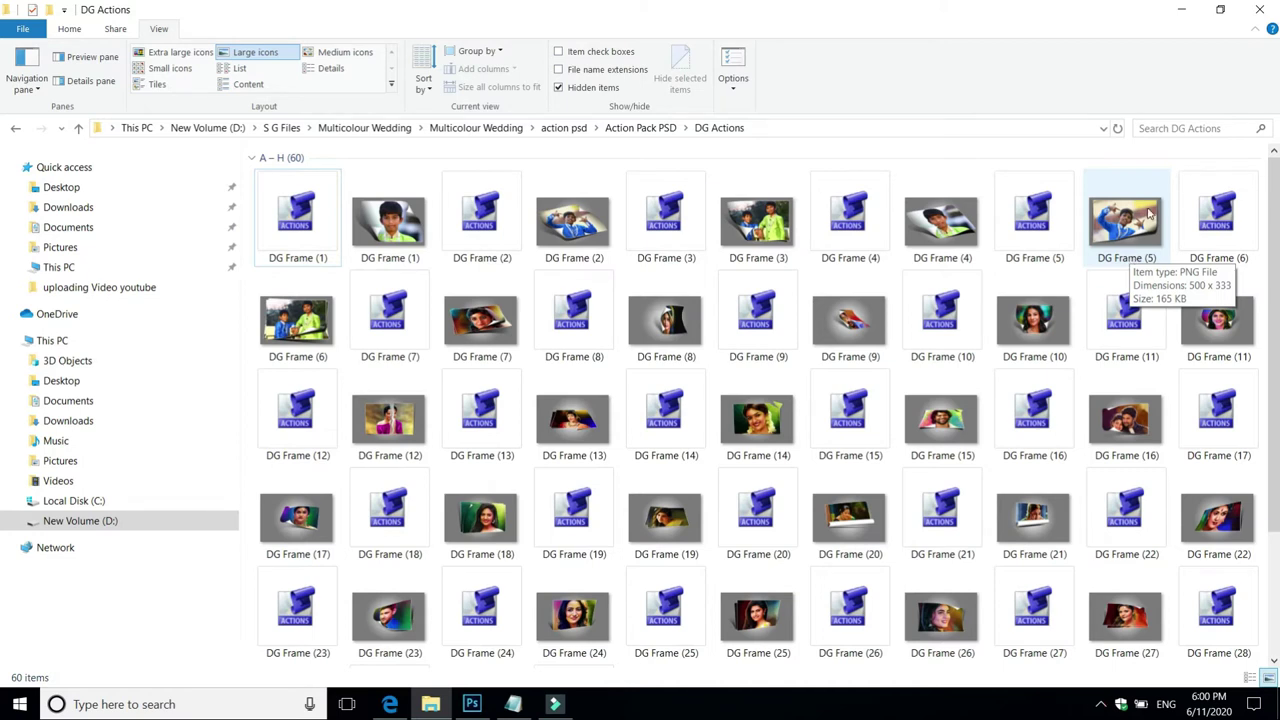
pyautogui.click(1182, 12)
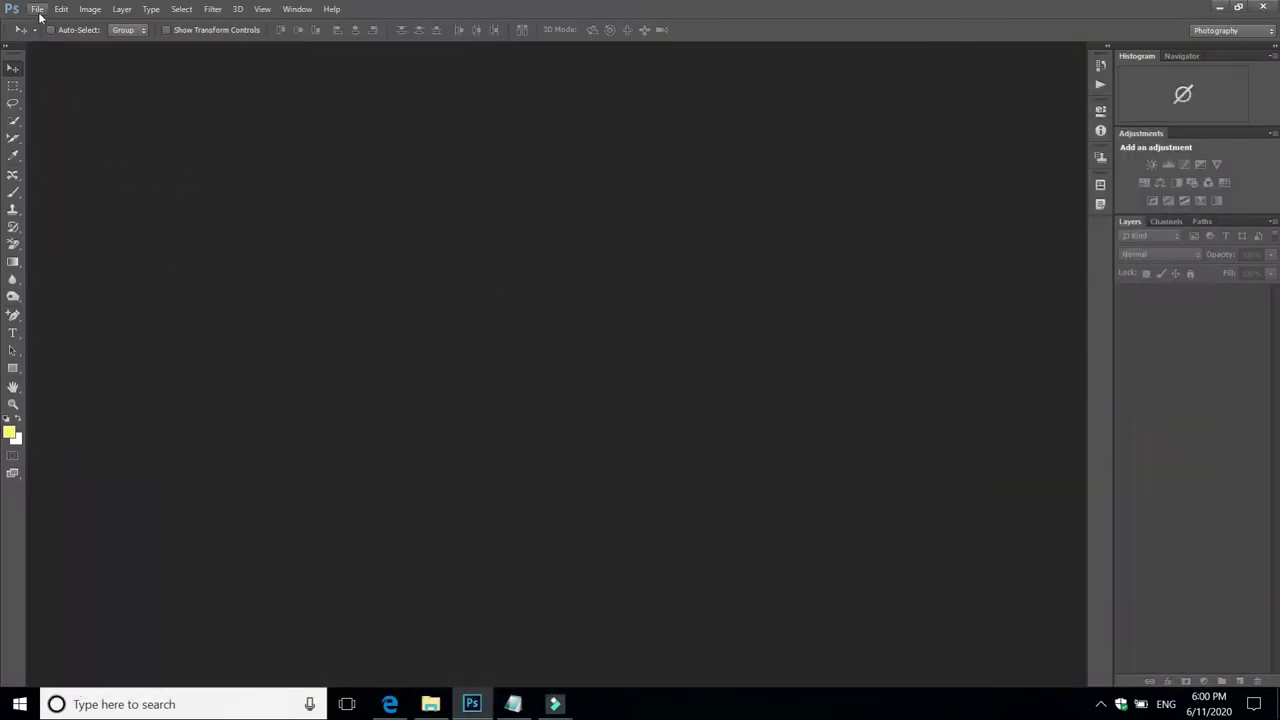
# Navigate the folder window up from DG Actions to This PC
pyautogui.click(446, 712)
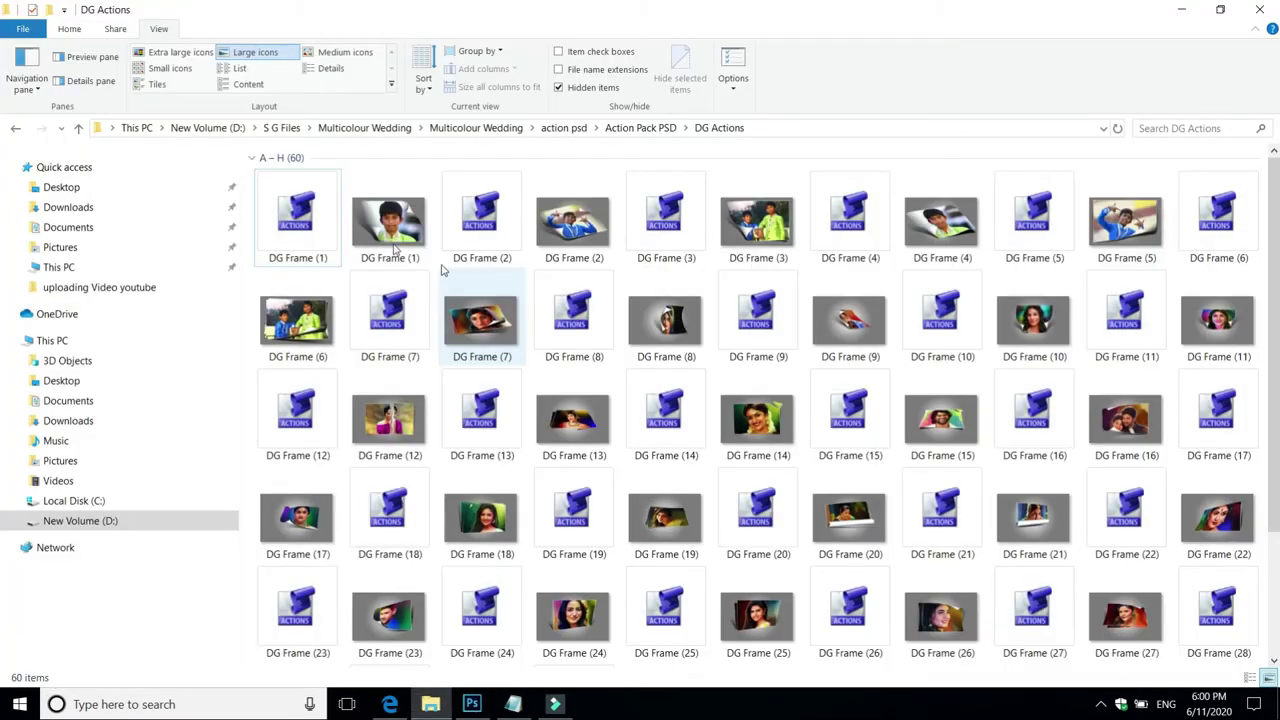
pyautogui.click(78, 129)
pyautogui.click(78, 129)
pyautogui.click(78, 129)
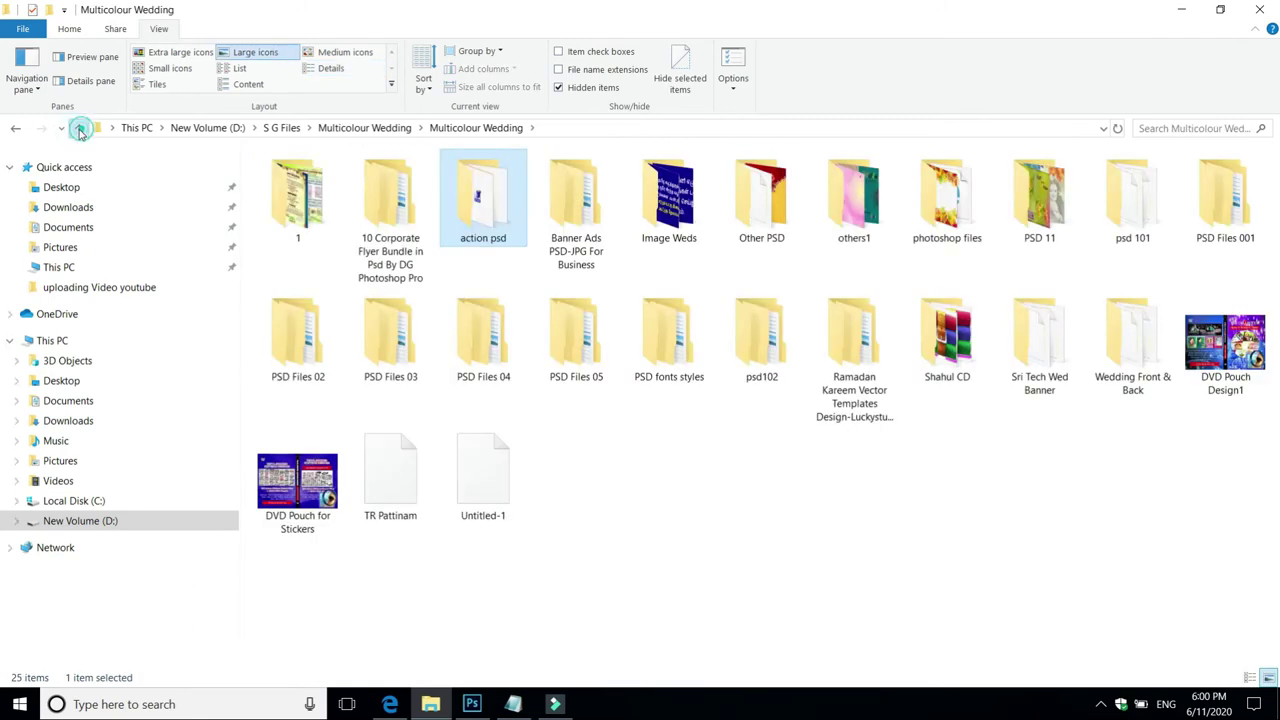
pyautogui.click(78, 129)
pyautogui.click(78, 129)
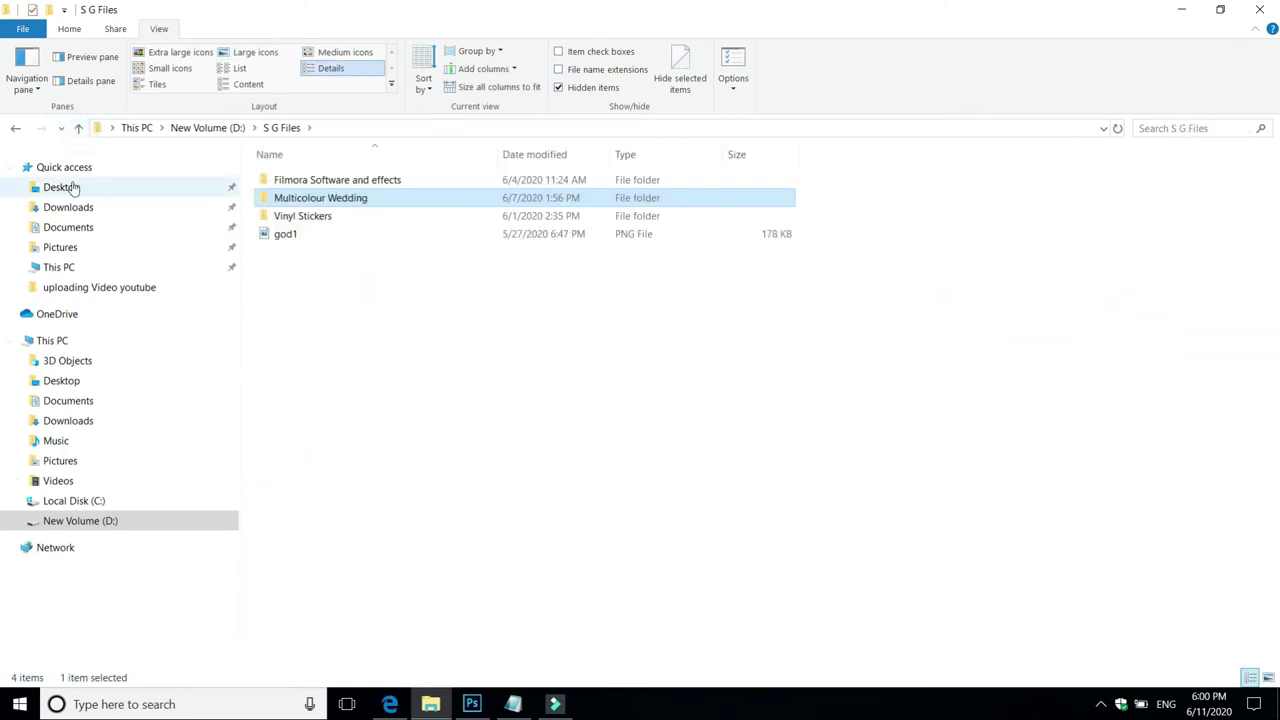
pyautogui.click(80, 134)
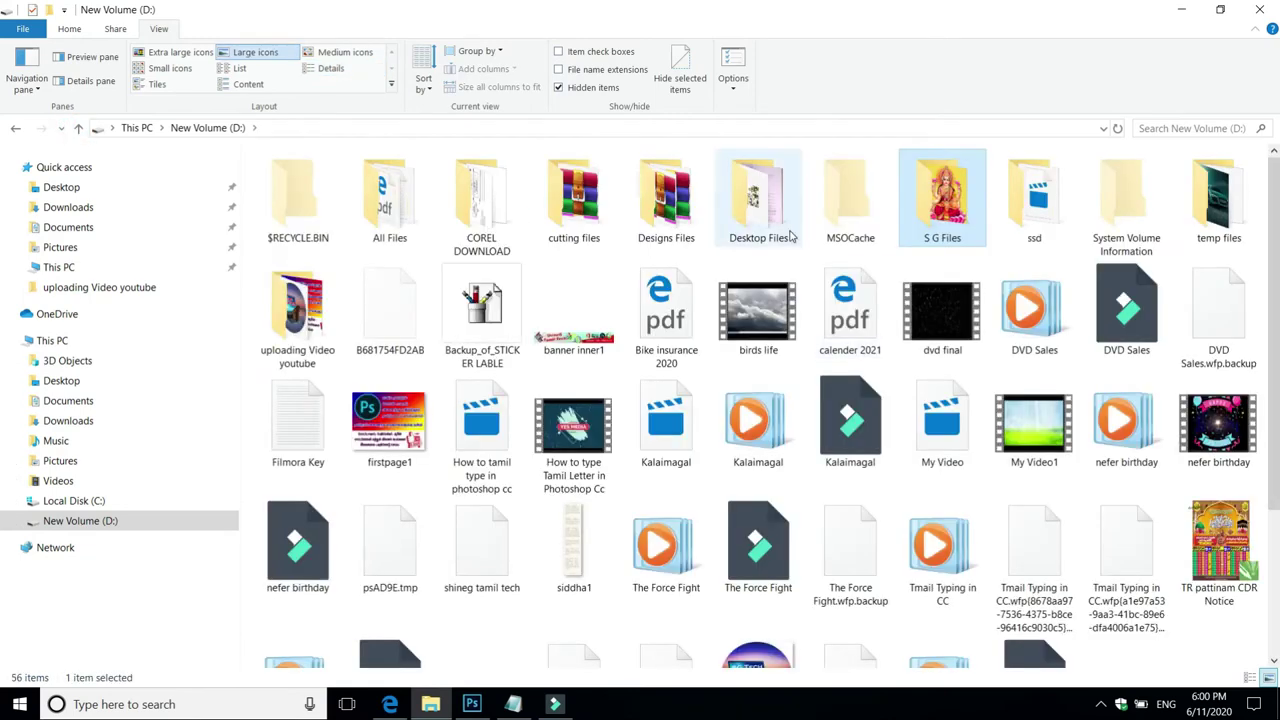
pyautogui.click(79, 129)
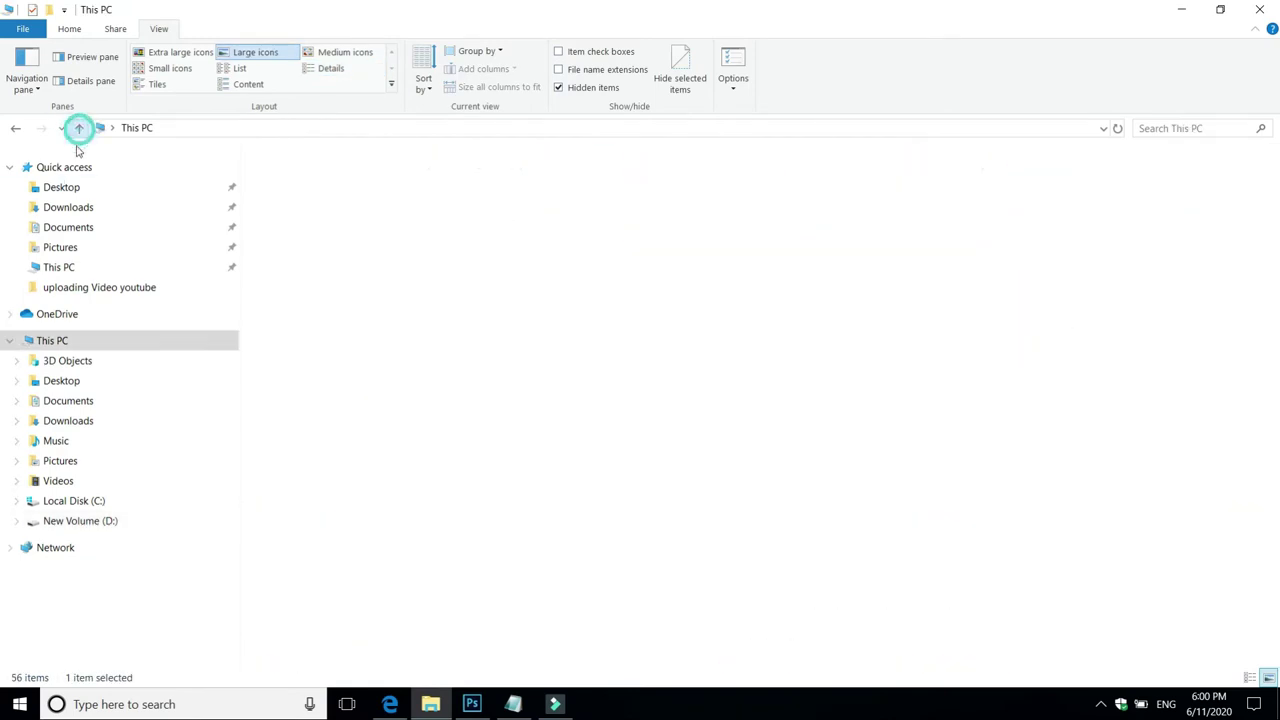
pyautogui.click(80, 208)
pyautogui.click(1130, 212)
pyautogui.moveTo(1133, 205)
pyautogui.mouseDown()
pyautogui.moveTo(578, 700)
pyautogui.moveTo(450, 338)
pyautogui.mouseUp()
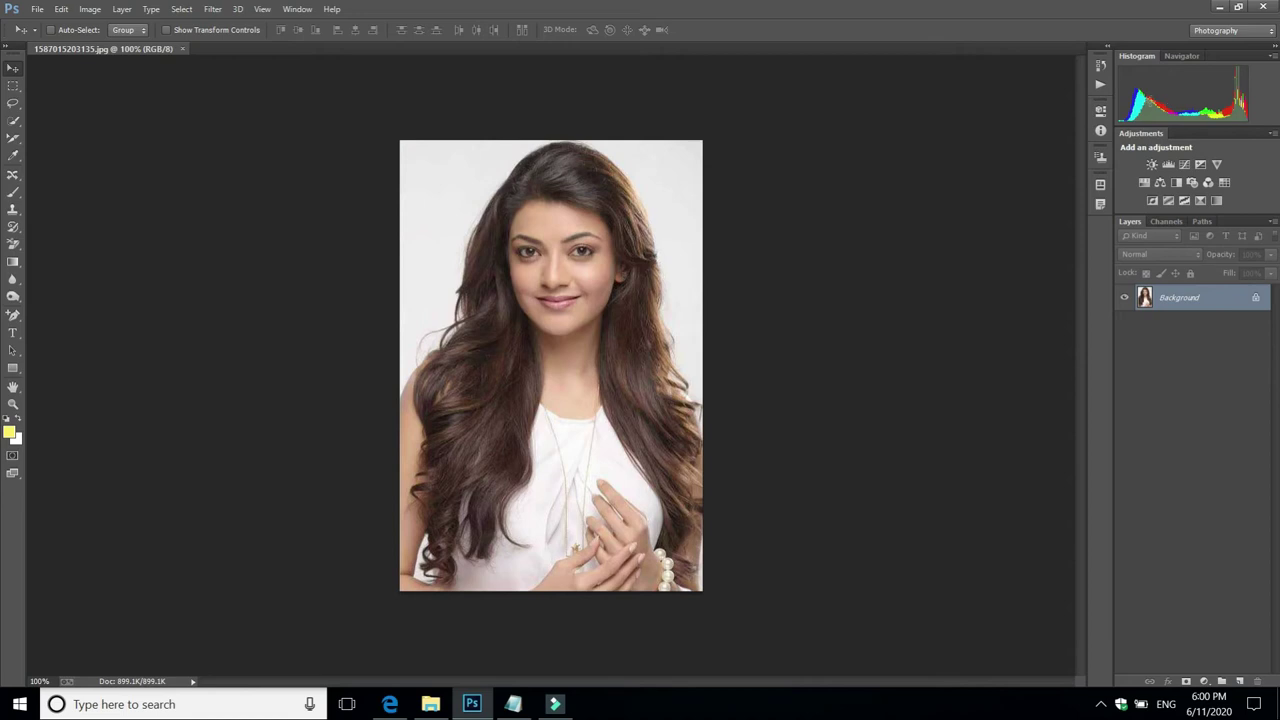
# Show the Actions panel via Window > Actions and stretch it to full length
pyautogui.click(297, 9)
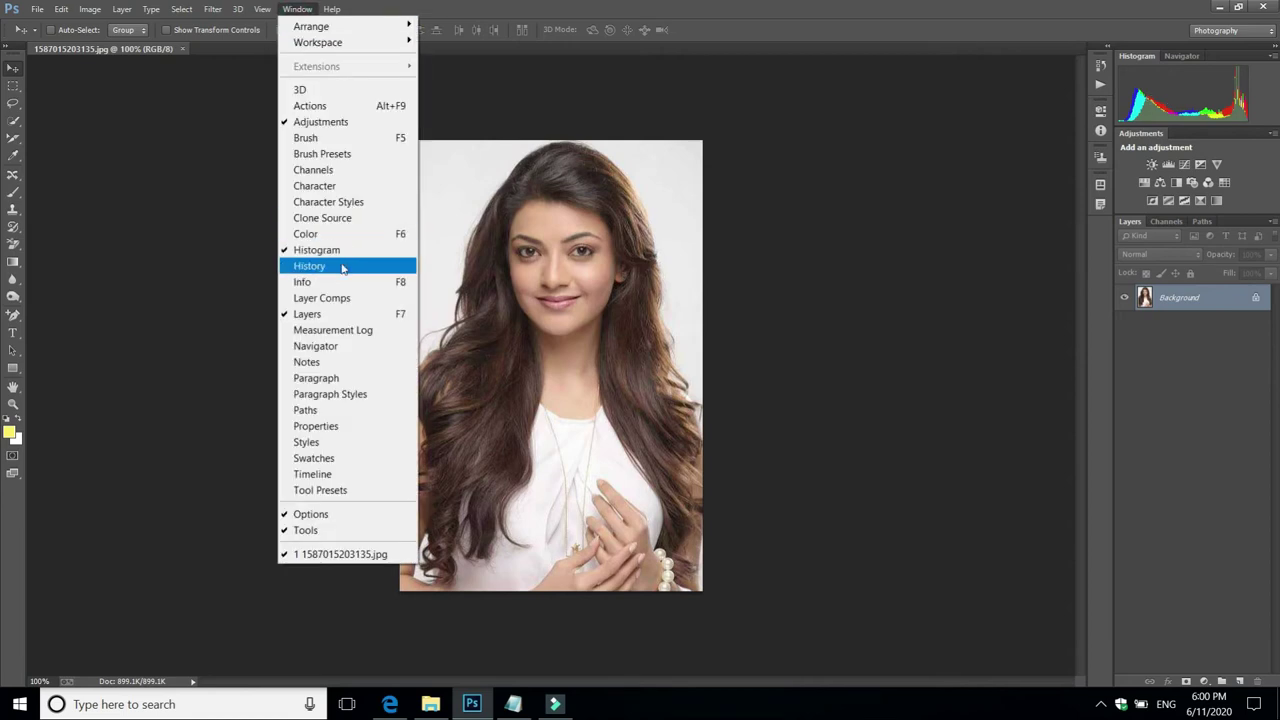
pyautogui.click(318, 107)
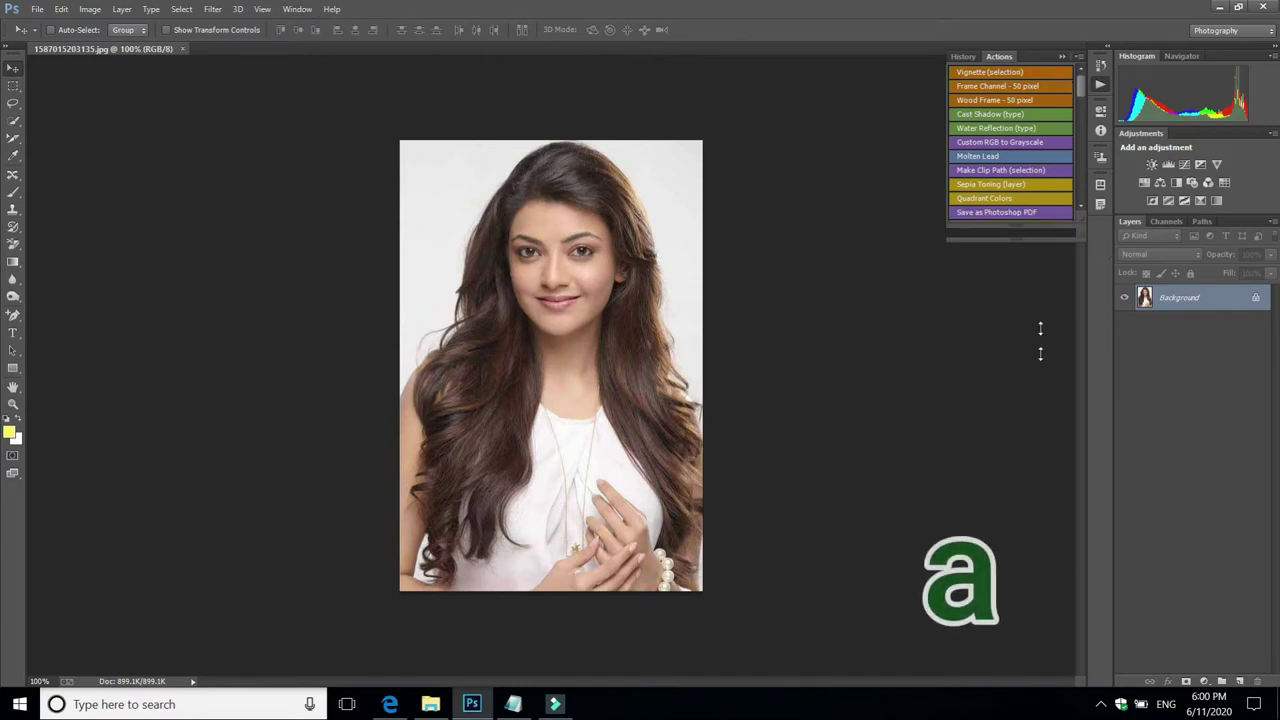
pyautogui.moveTo(1040, 354); pyautogui.dragTo(1045, 562)
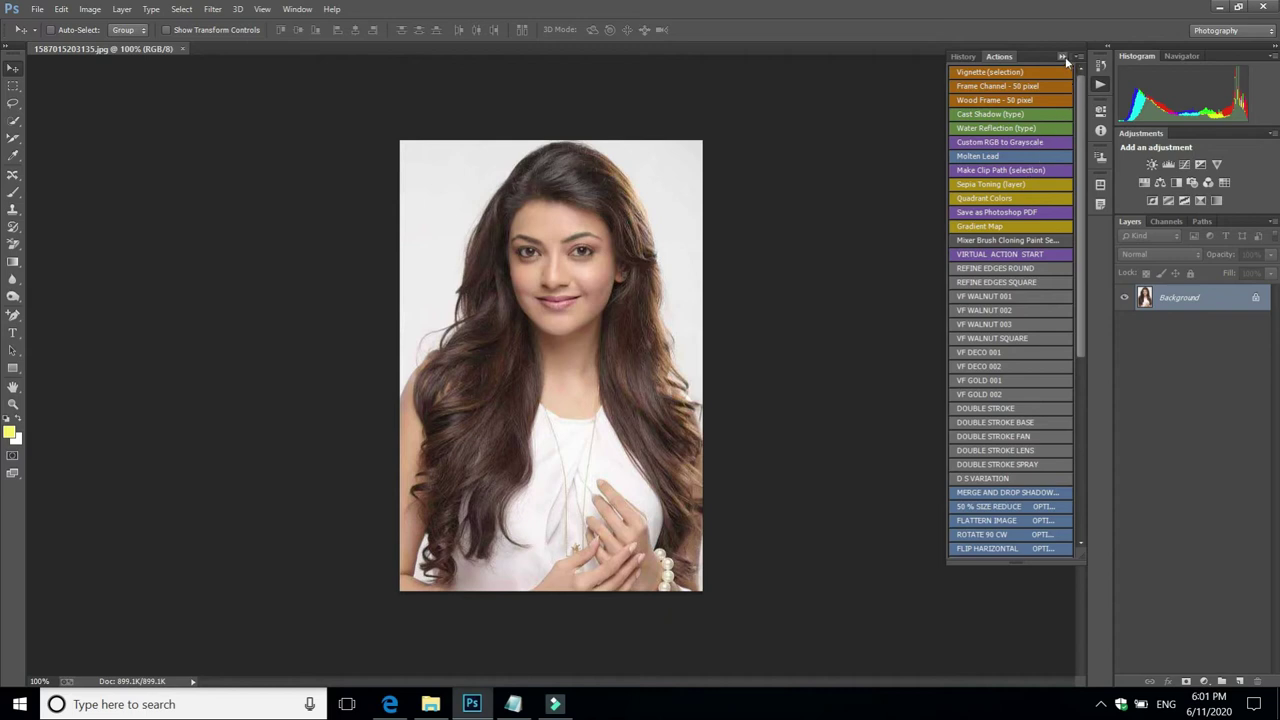
pyautogui.click(1064, 58)
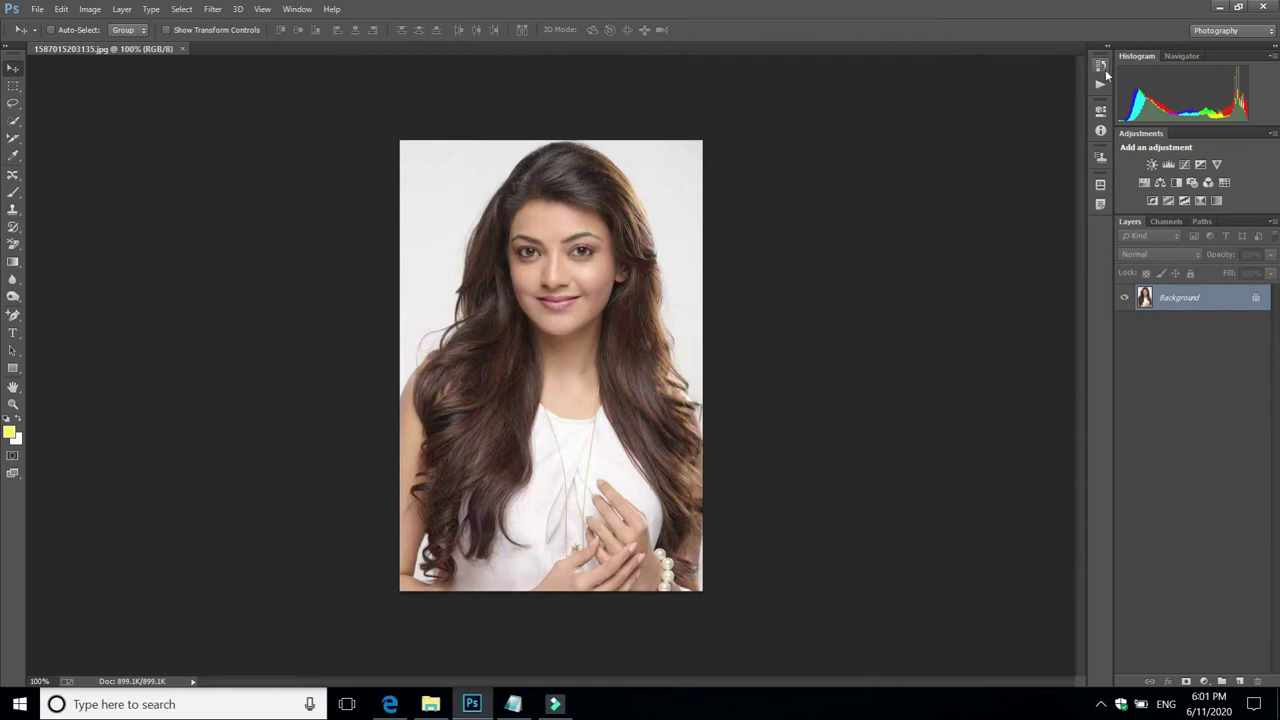
pyautogui.click(1104, 85)
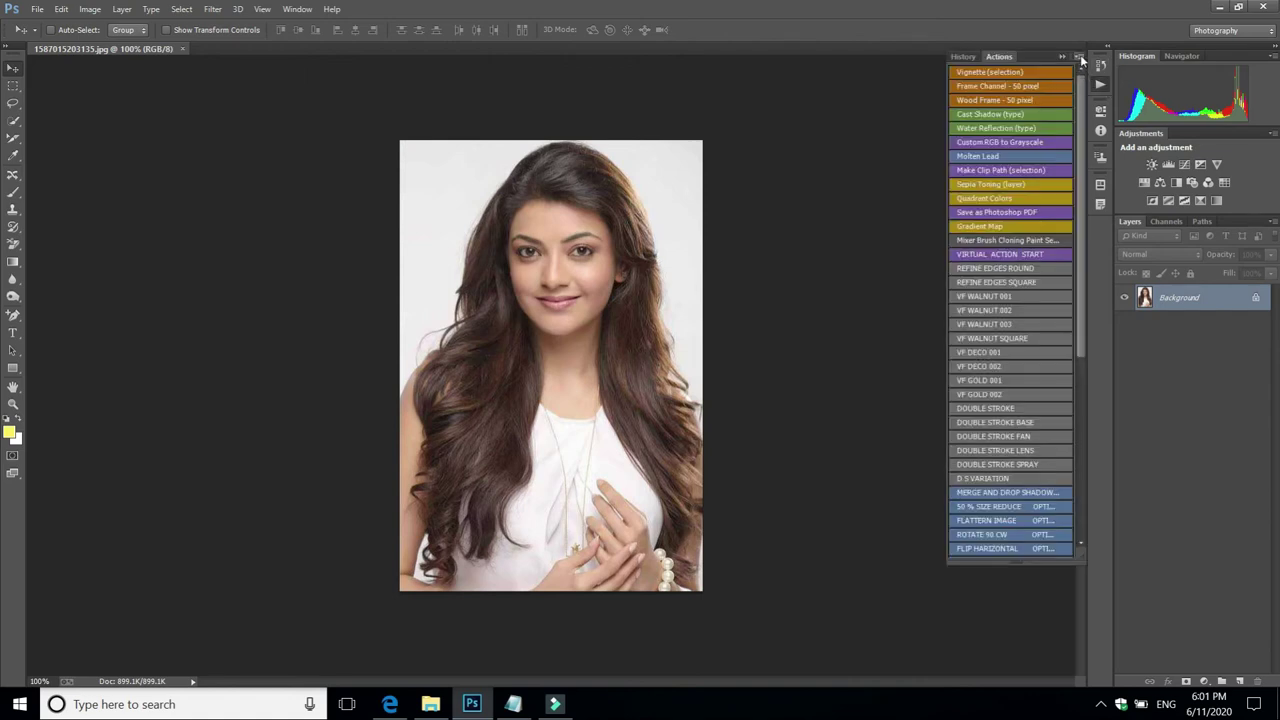
pyautogui.click(1078, 57)
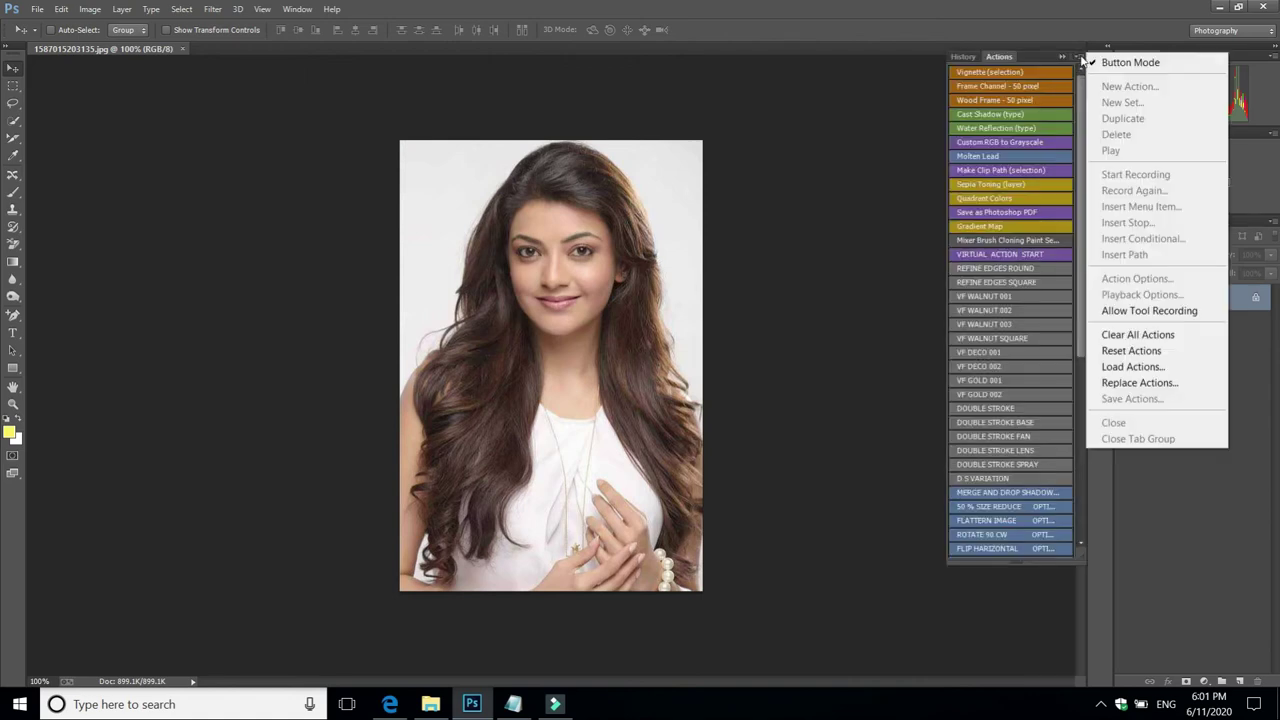
# Load the DG Frame (1) actions file from DOWNLOAD > Action Pack PSD > DG Actions
pyautogui.click(1123, 367)
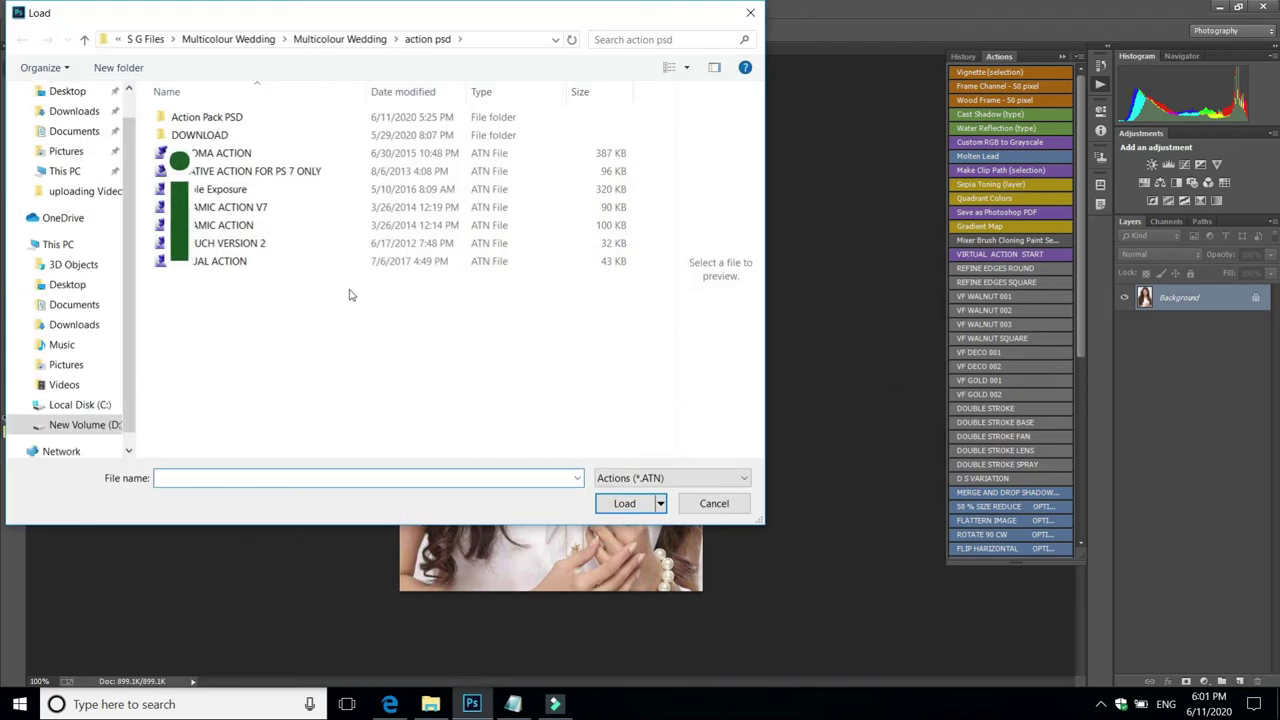
pyautogui.doubleClick(213, 136)
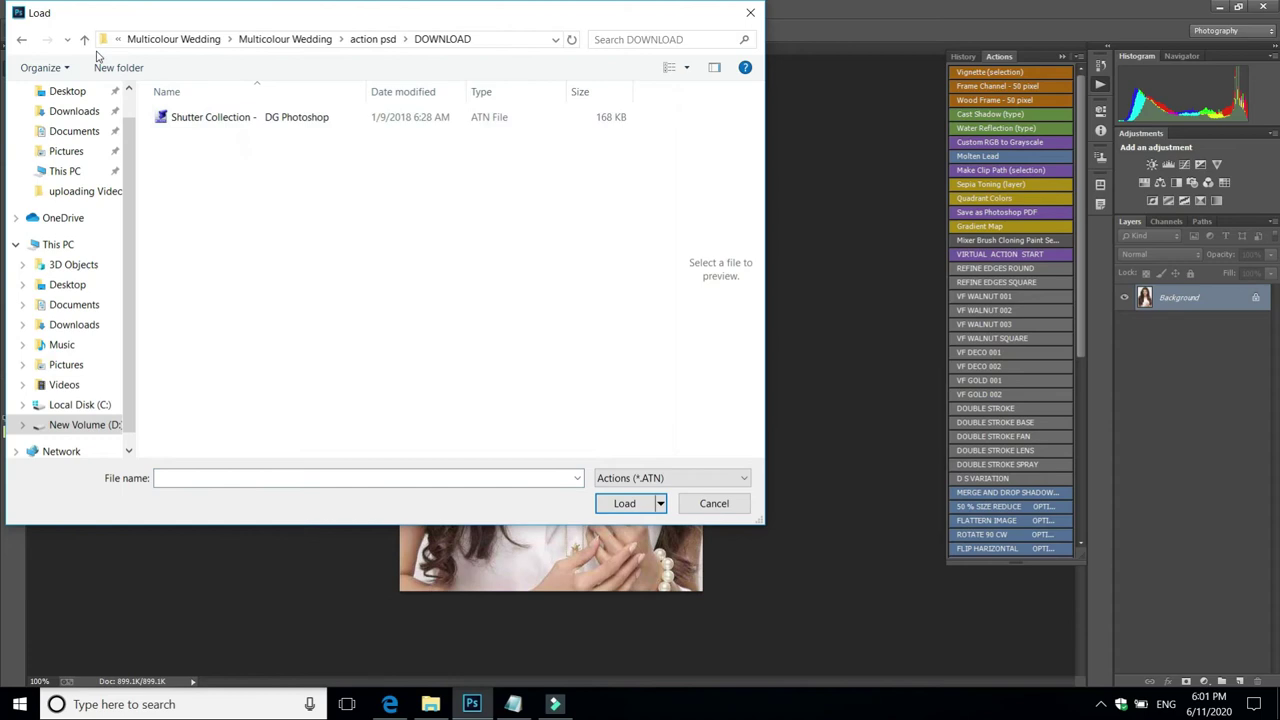
pyautogui.doubleClick(196, 117)
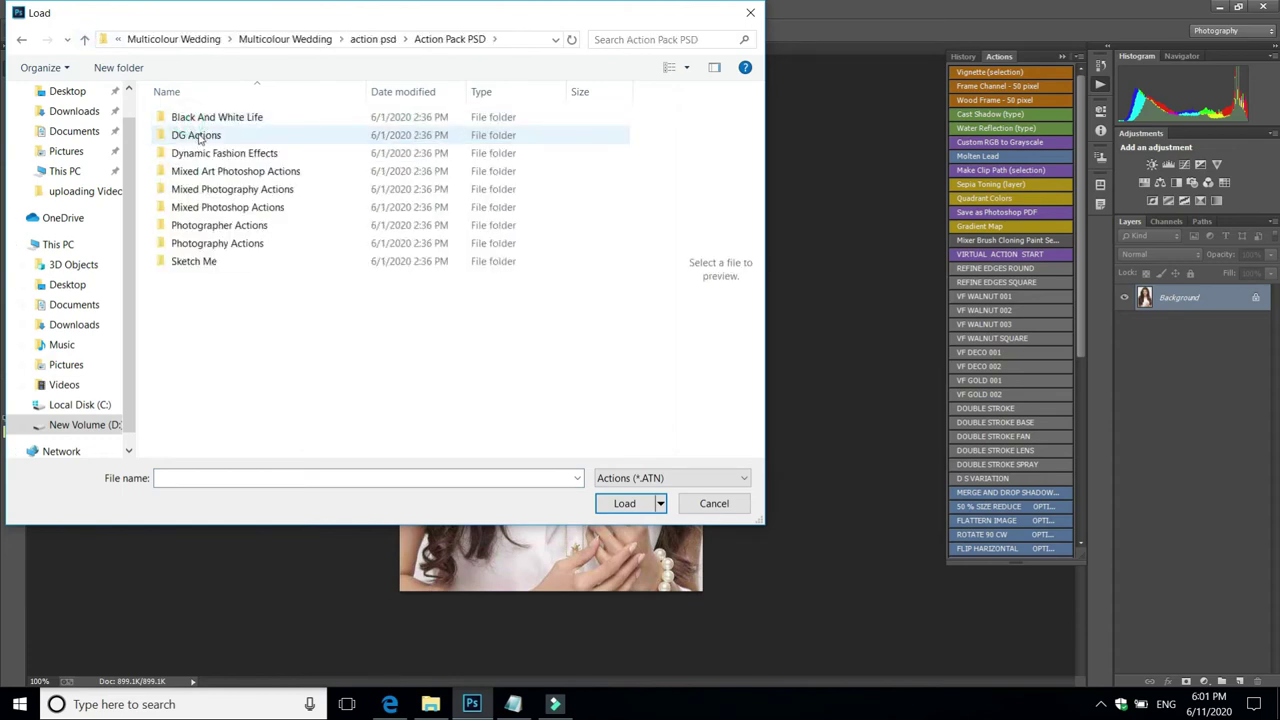
pyautogui.doubleClick(199, 137)
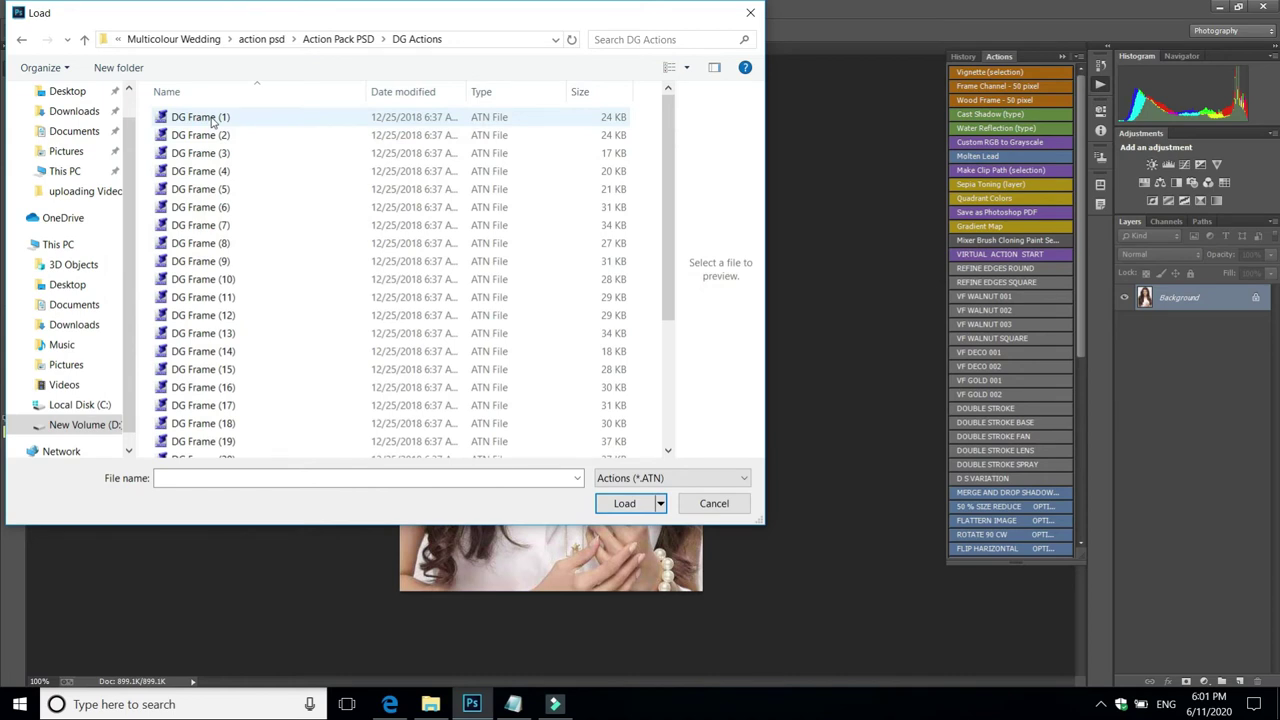
pyautogui.click(212, 119)
pyautogui.click(624, 503)
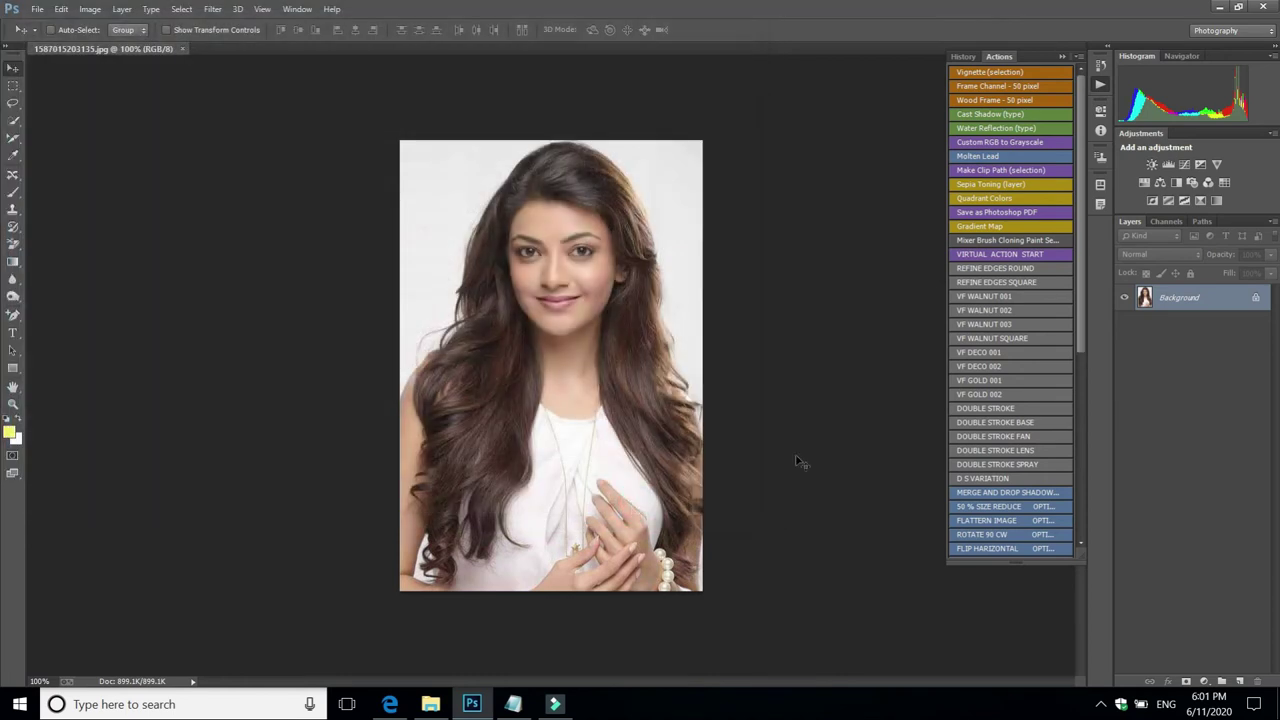
# Turn off Button Mode so the Actions panel shows an editable list
pyautogui.scroll(-3, 1057, 535)
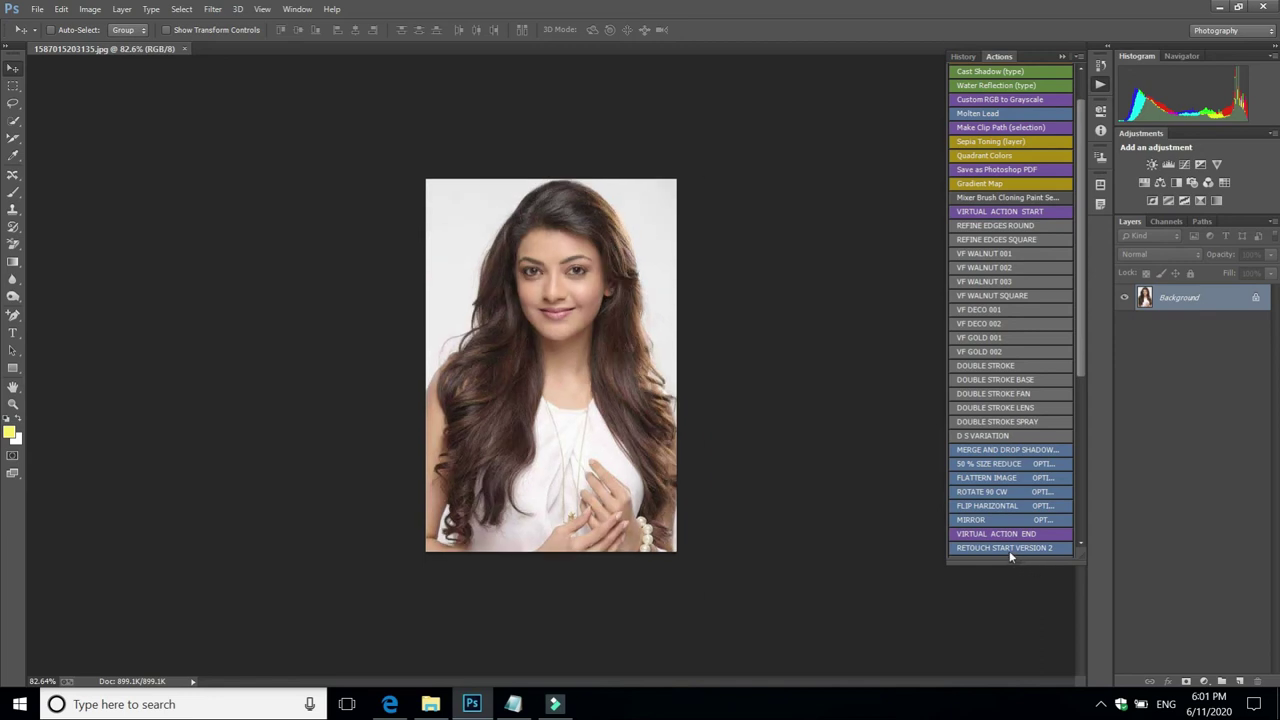
pyautogui.click(1079, 57)
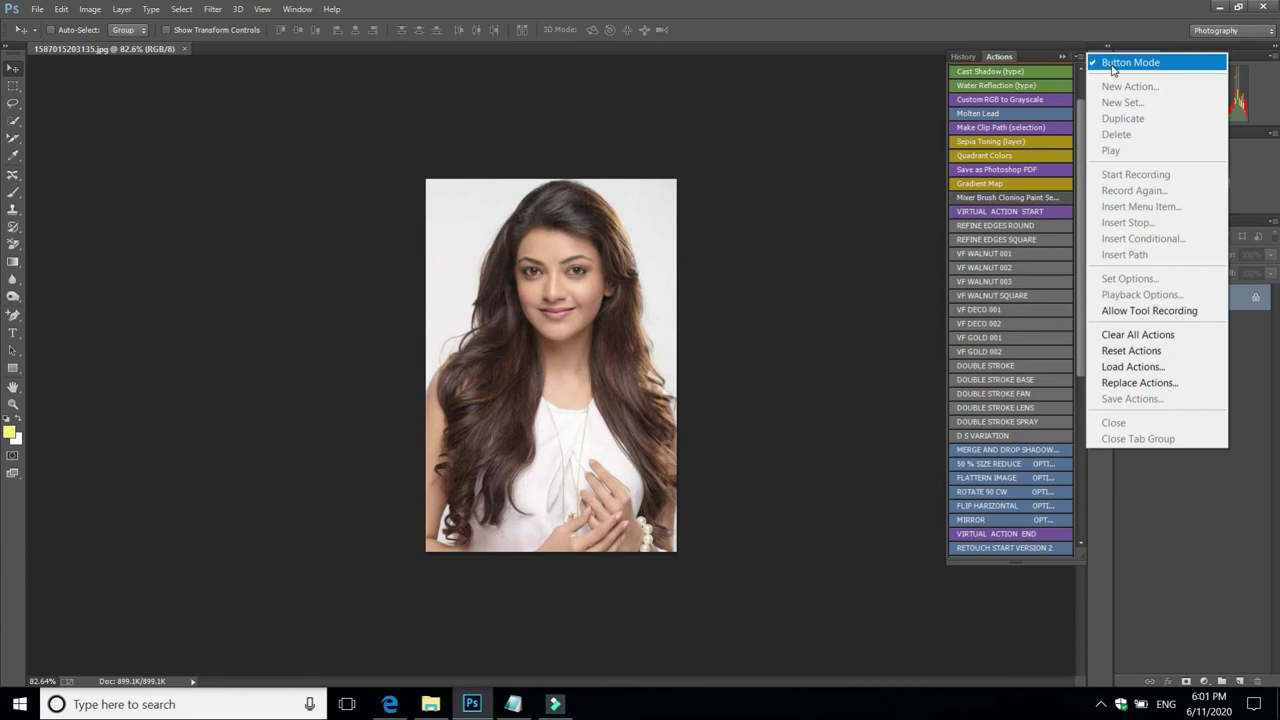
pyautogui.click(1113, 63)
# Expand the PageCurl-FX-001 set and play its page-curl action on the portrait
pyautogui.scroll(-1, 1065, 362)
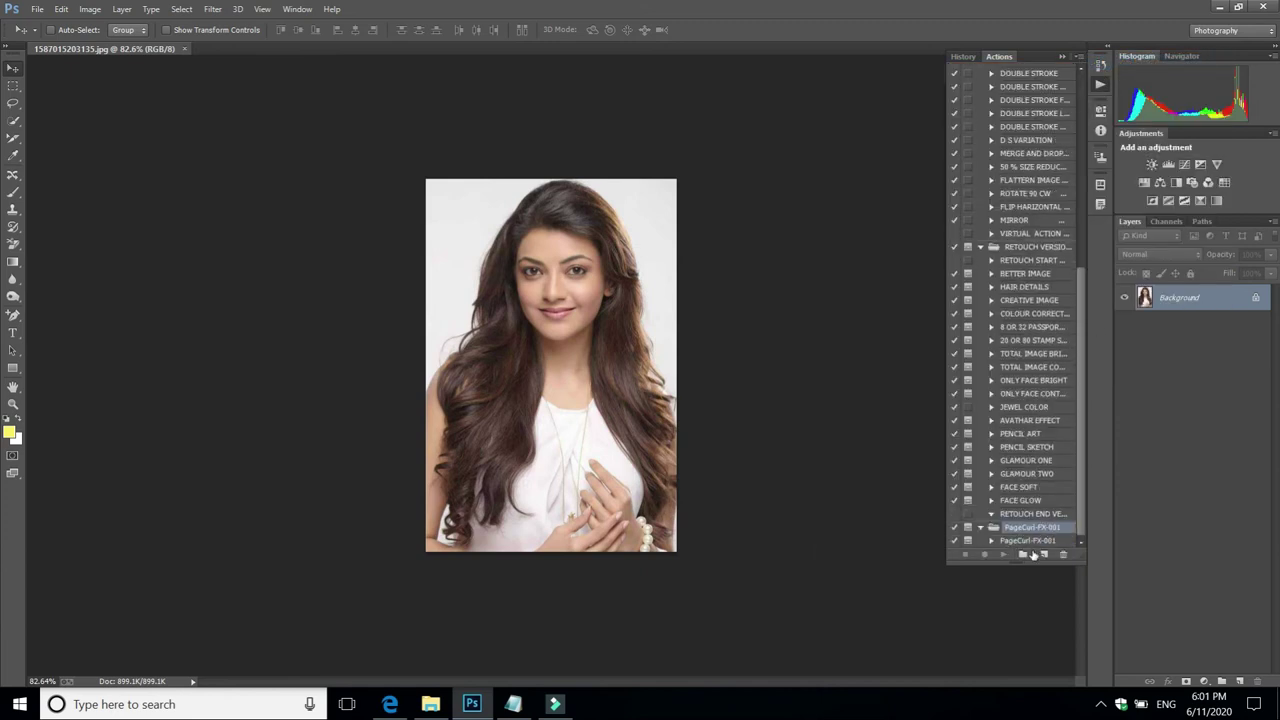
pyautogui.click(982, 528)
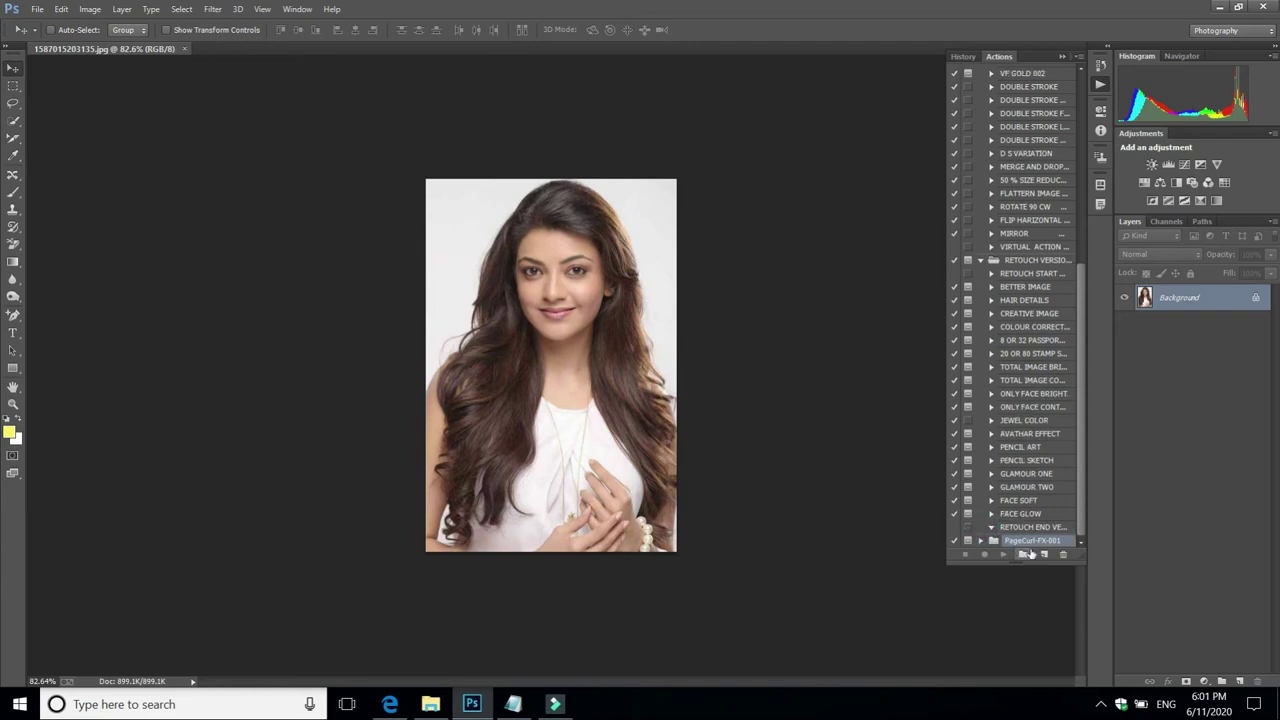
pyautogui.click(981, 540)
pyautogui.scroll(-1, 1080, 520)
pyautogui.click(1027, 540)
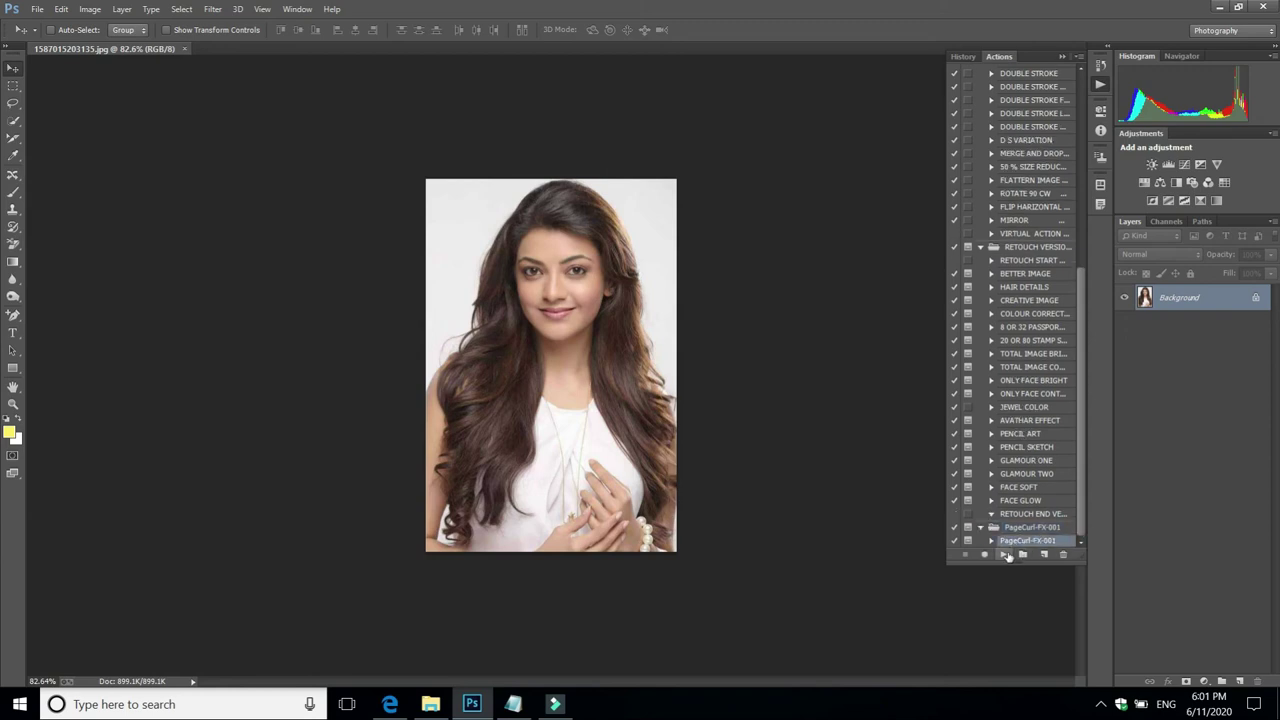
pyautogui.click(1003, 554)
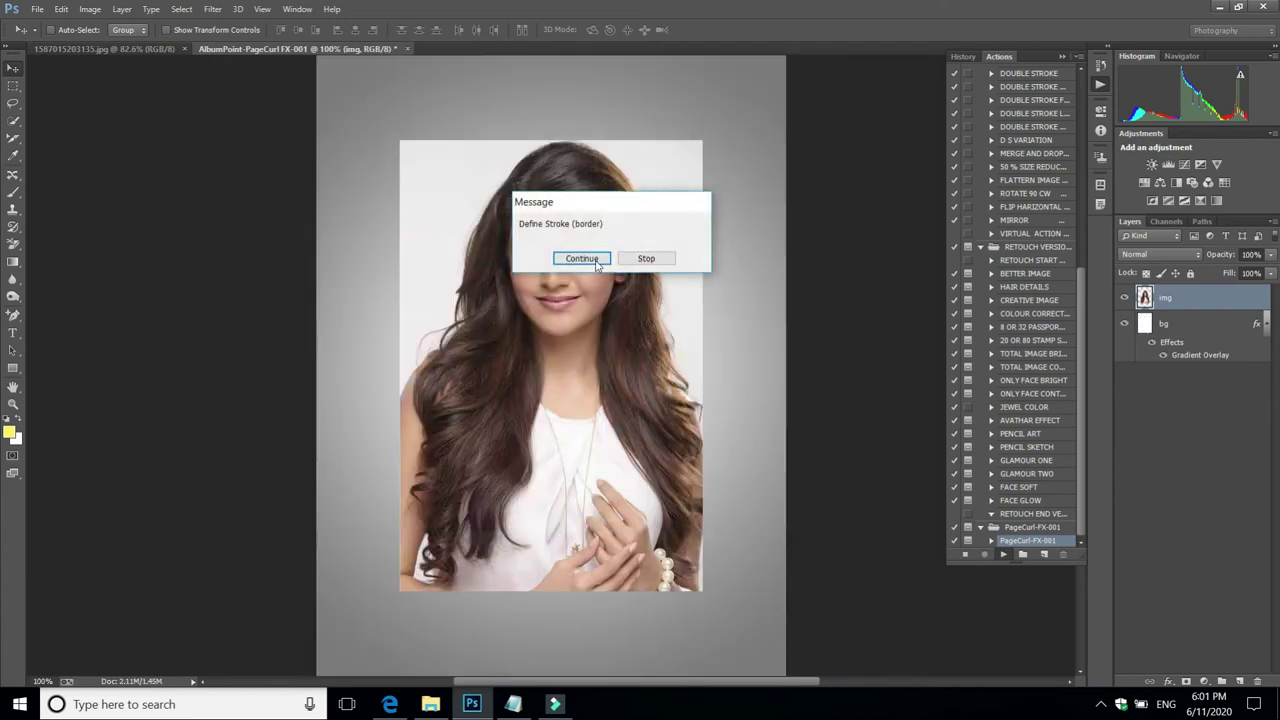
# Continue past the Define Stroke message so the page-curl action finishes
pyautogui.click(594, 260)
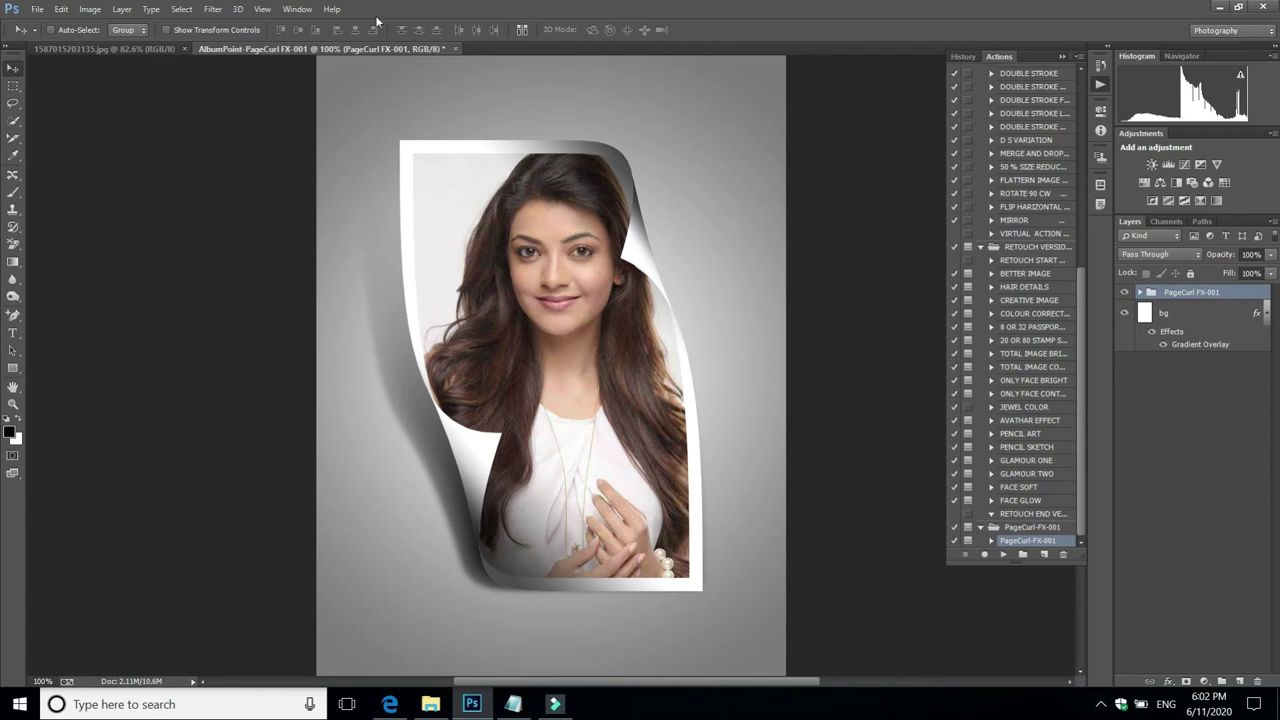
# Open the S G Files folder on New Volume (D:) in File Explorer
pyautogui.click(441, 704)
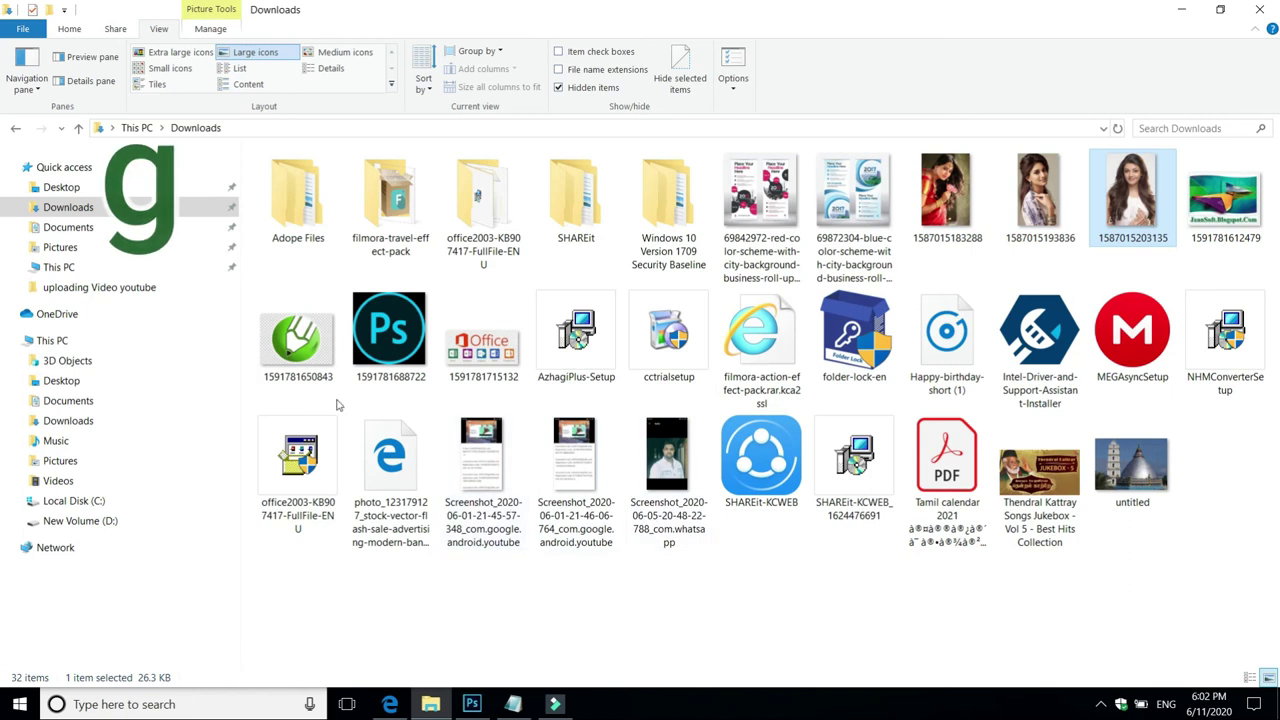
pyautogui.click(108, 522)
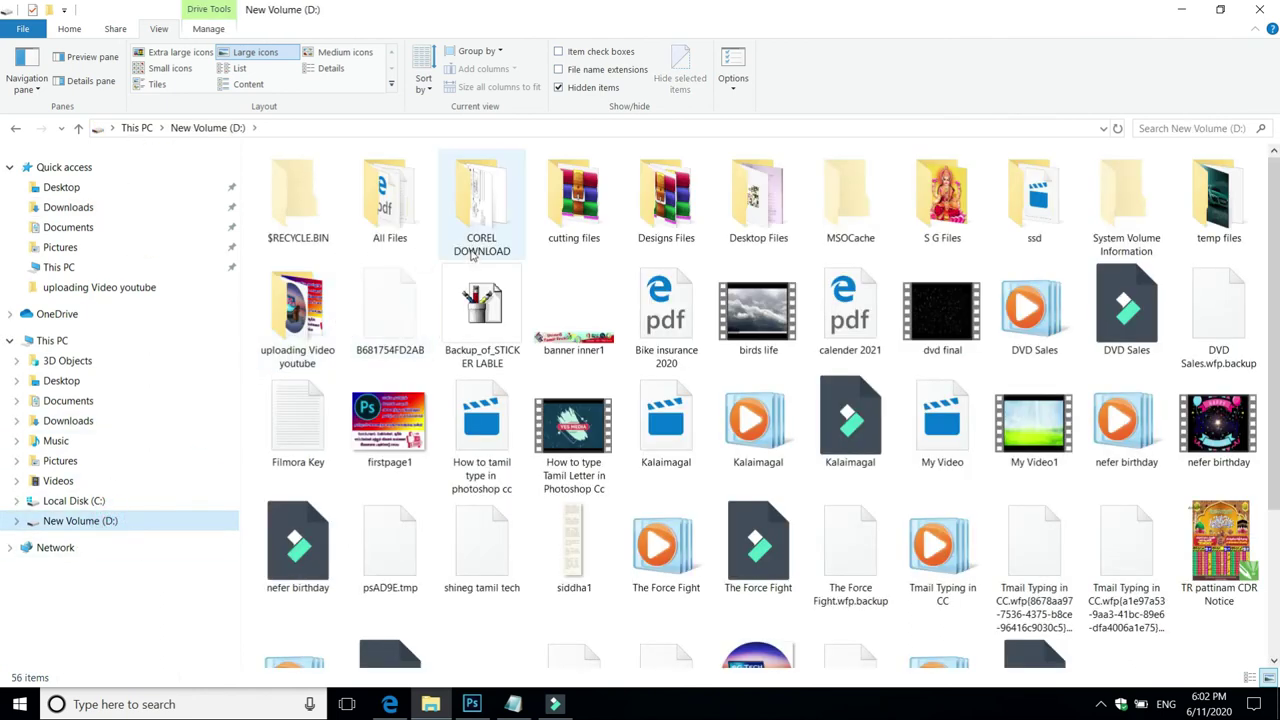
pyautogui.doubleClick(945, 234)
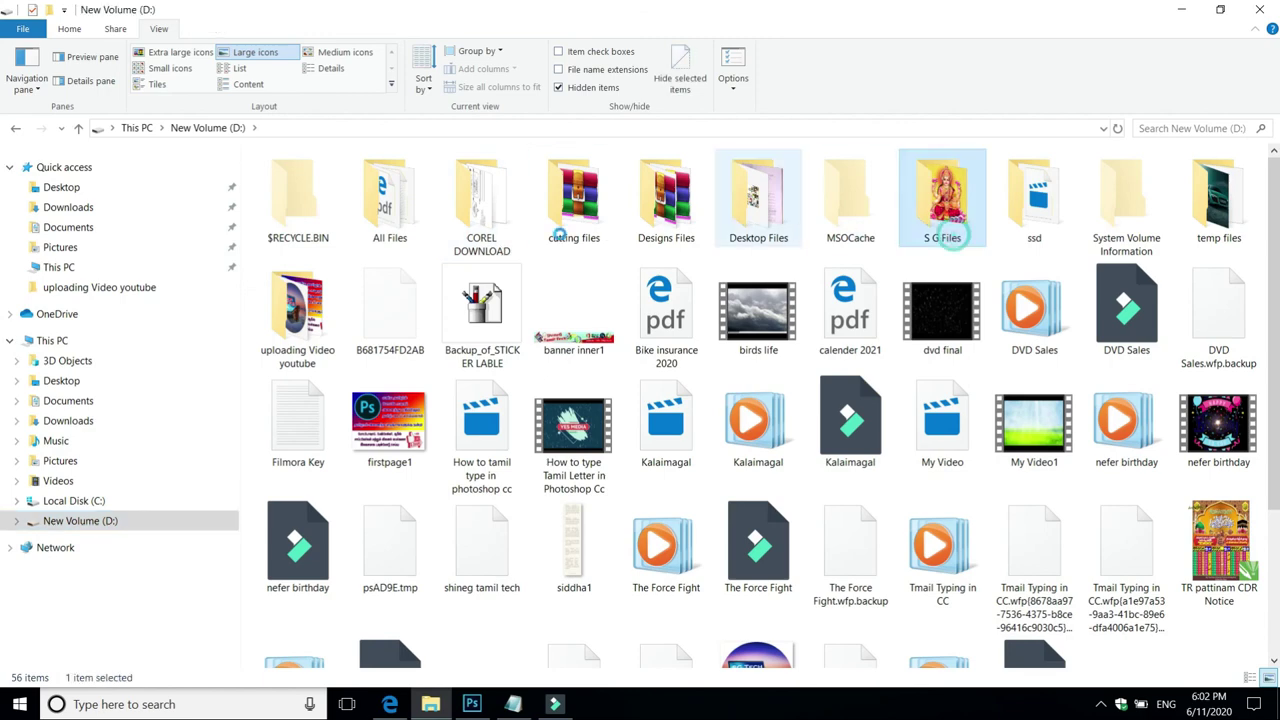